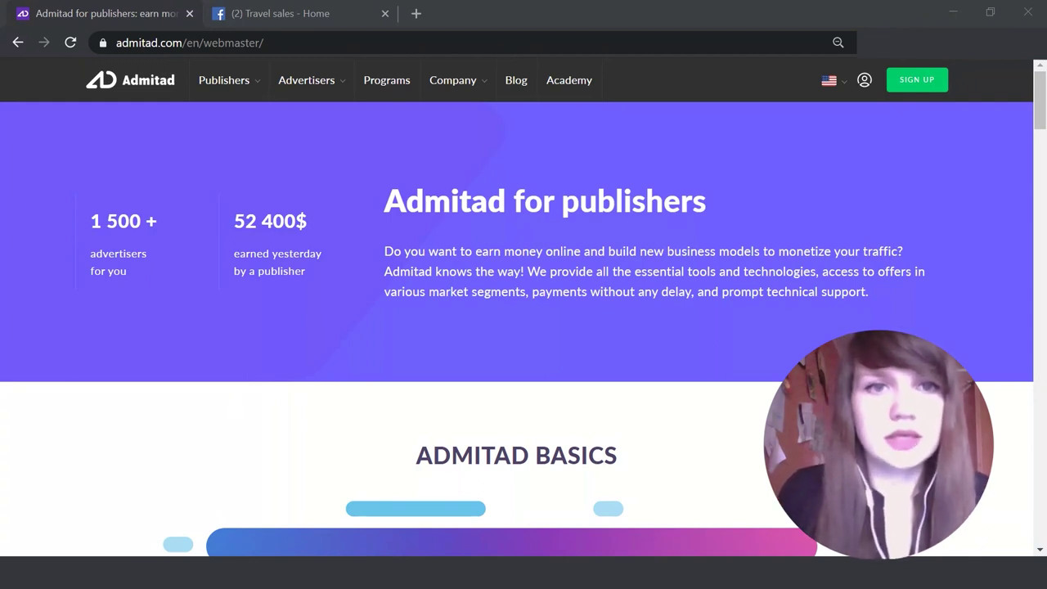
Step: Look over the Admitad publishers page, then go to the publisher sign-up form
{"action": "scroll", "coordinate": [524, 328], "scroll_direction": "down", "scroll_amount": 6}
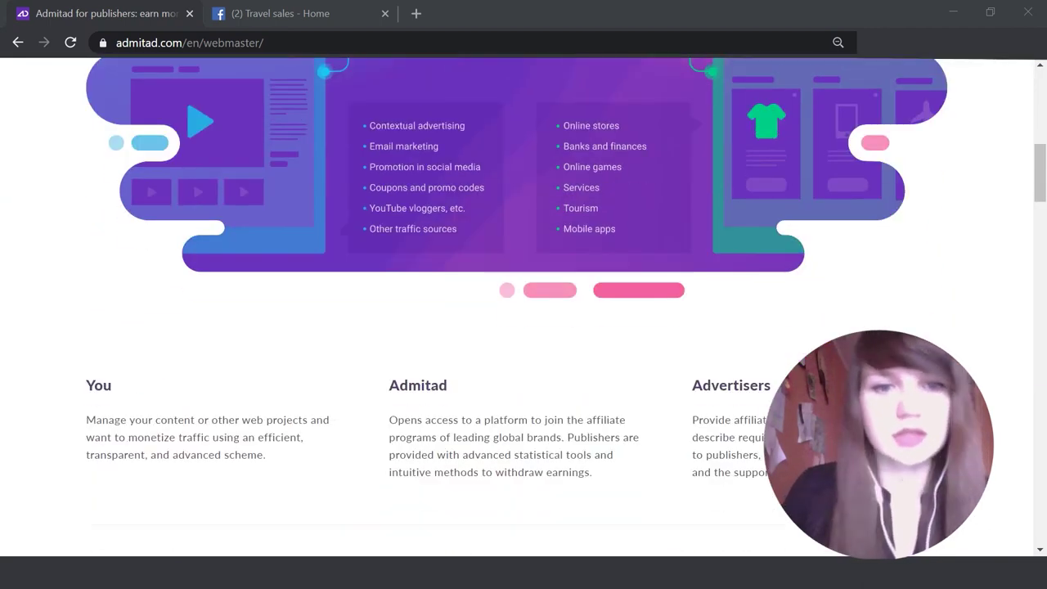
{"action": "scroll", "coordinate": [523, 327], "scroll_direction": "up", "scroll_amount": 7}
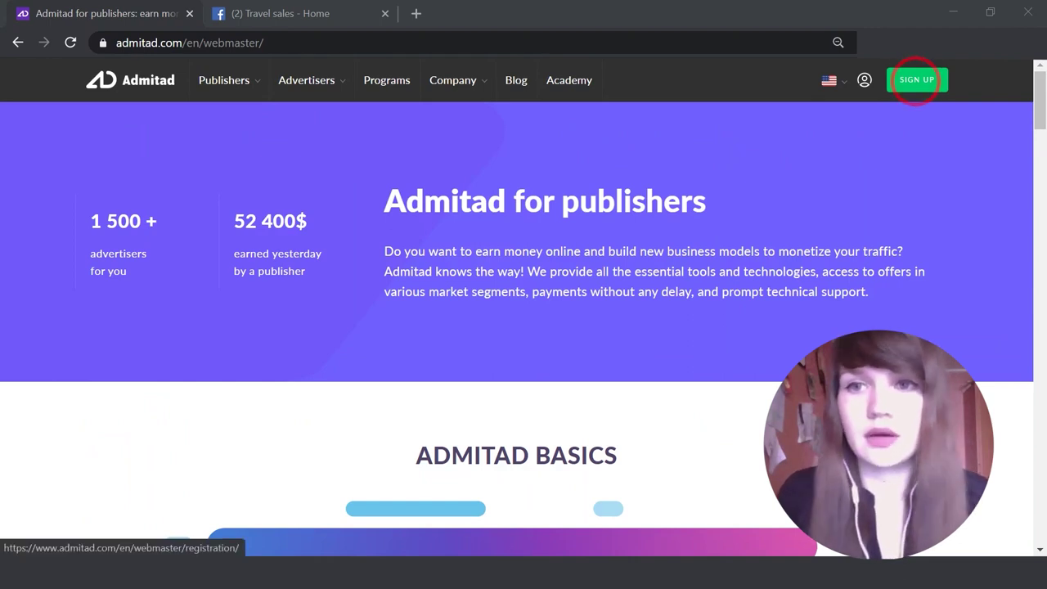
{"action": "left_click", "coordinate": [916, 80]}
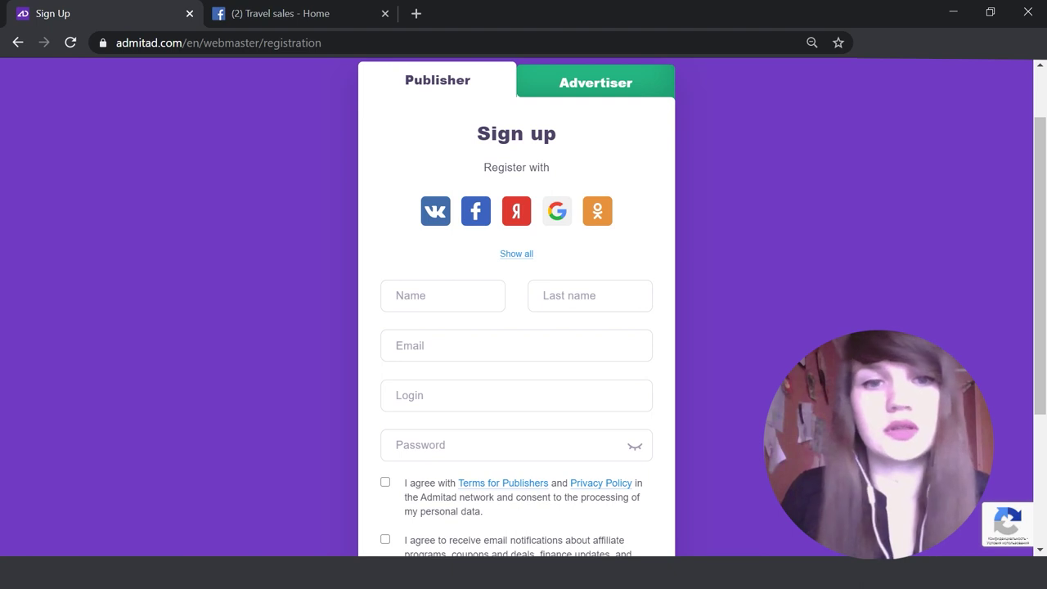
Step: Enter the publisher's first name, last name and e-mail address in the Name, Last name and Email fields
{"action": "left_click", "coordinate": [443, 295]}
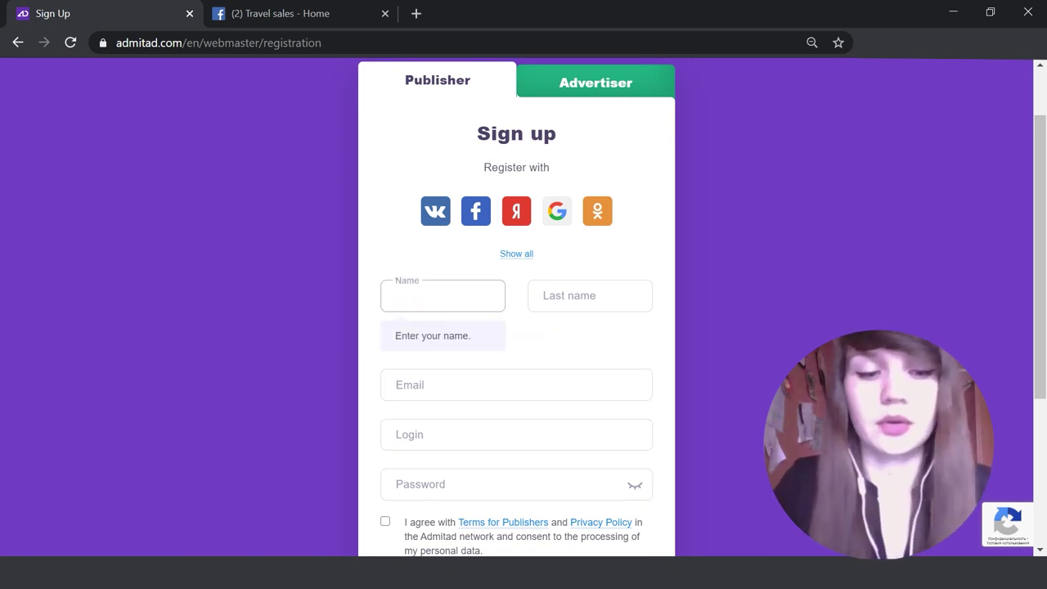
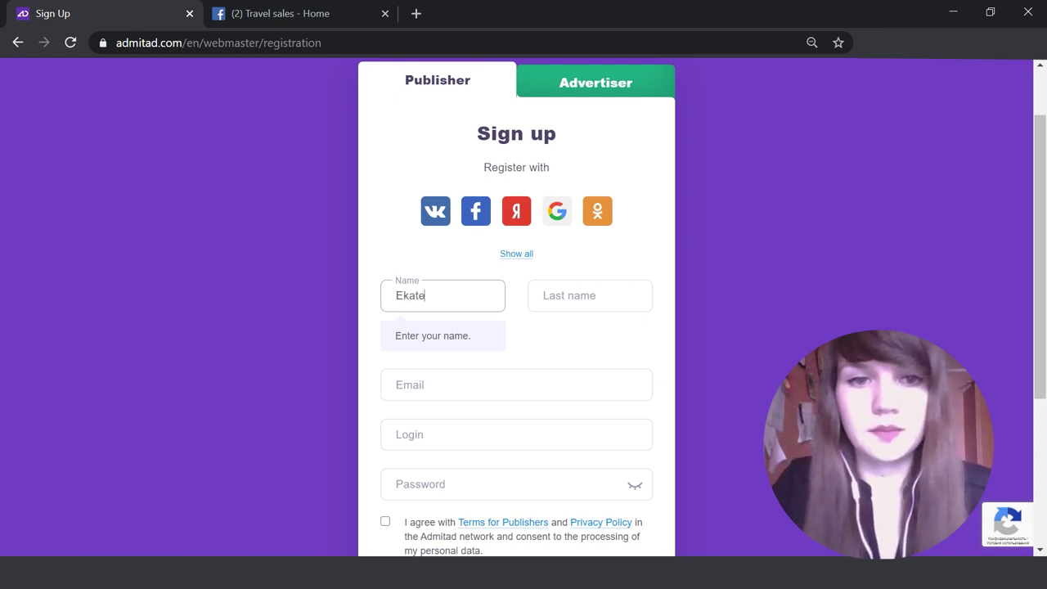
{"action": "left_click", "coordinate": [590, 295]}
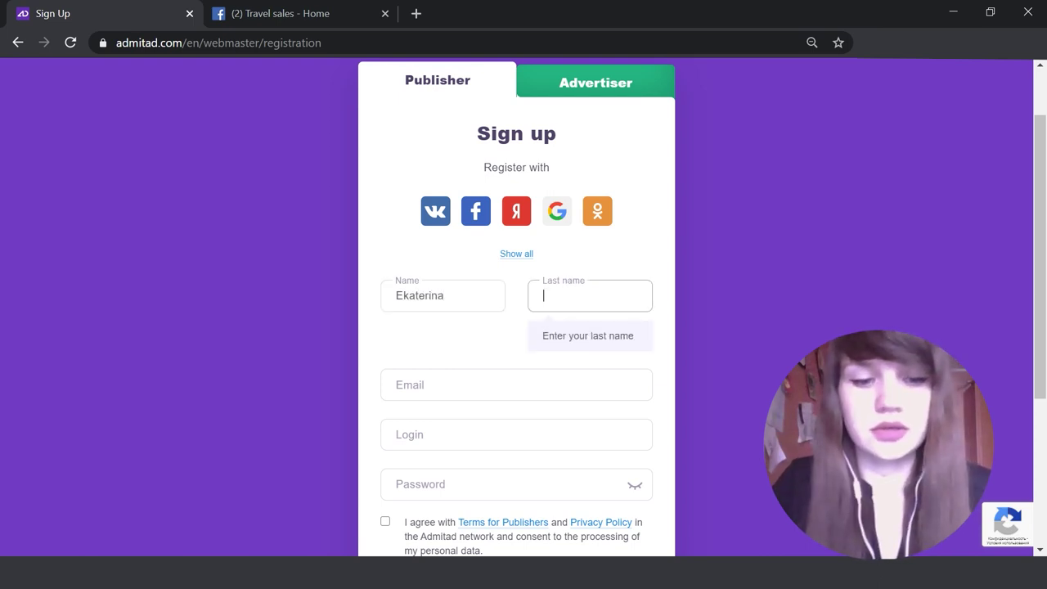
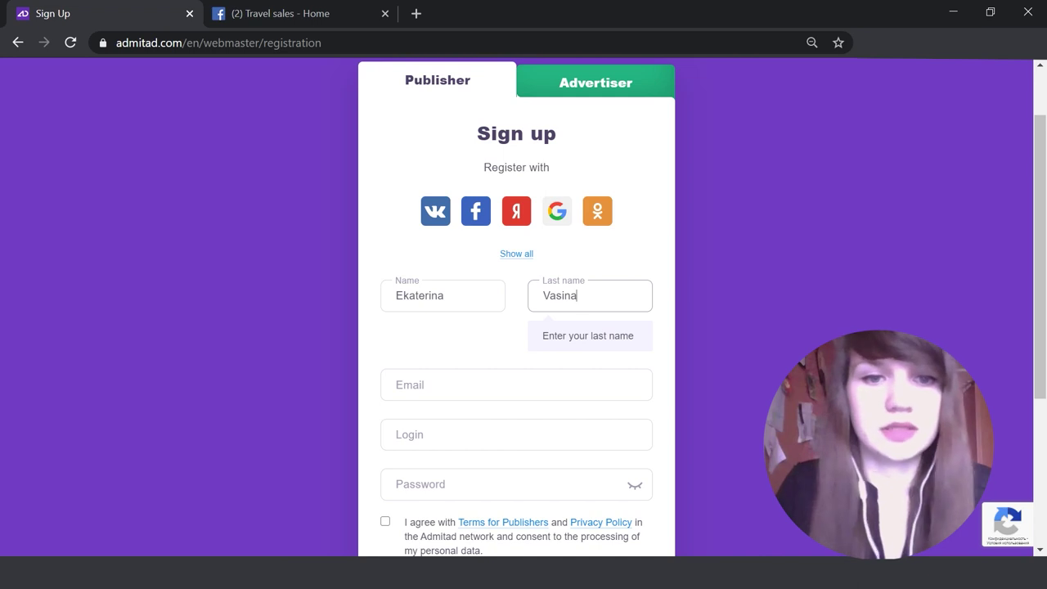
{"action": "left_click", "coordinate": [516, 385]}
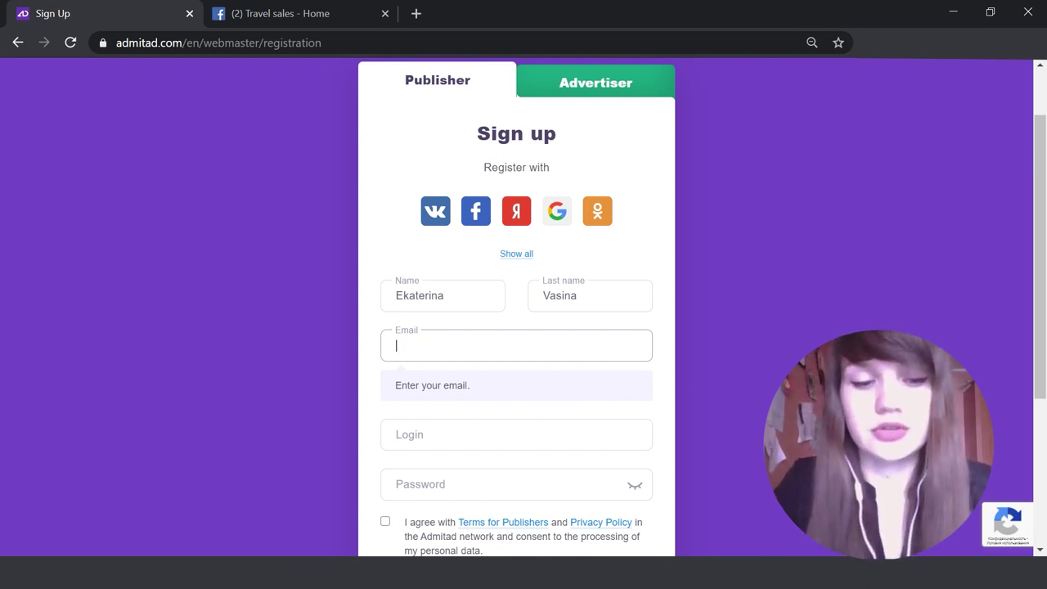
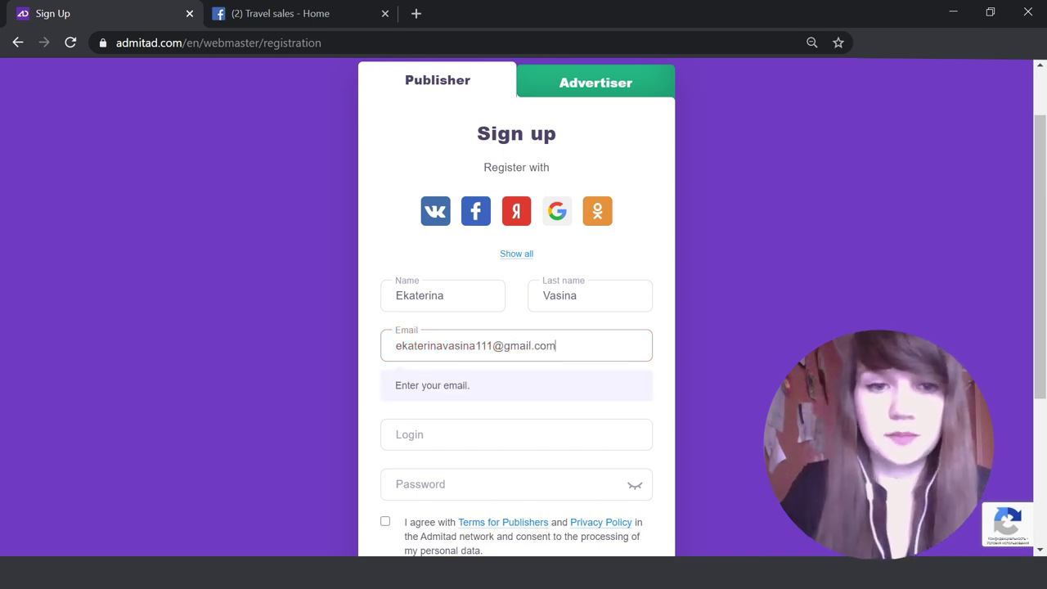
{"action": "scroll", "coordinate": [523, 328], "scroll_direction": "down", "scroll_amount": 1}
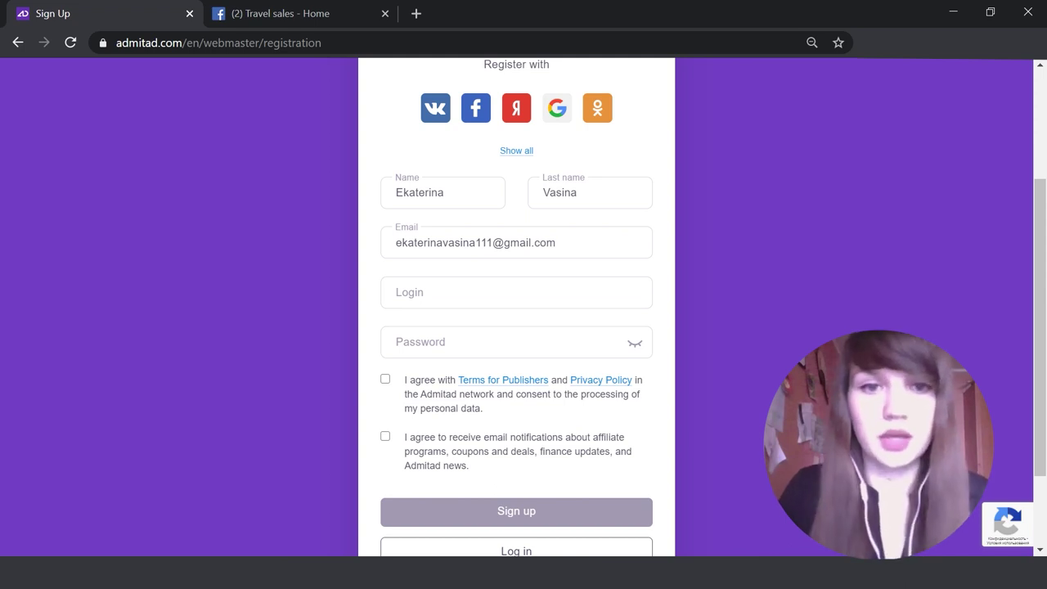
Step: Fill the Login field with a login name and the Password field with the account password
{"action": "left_click", "coordinate": [517, 292]}
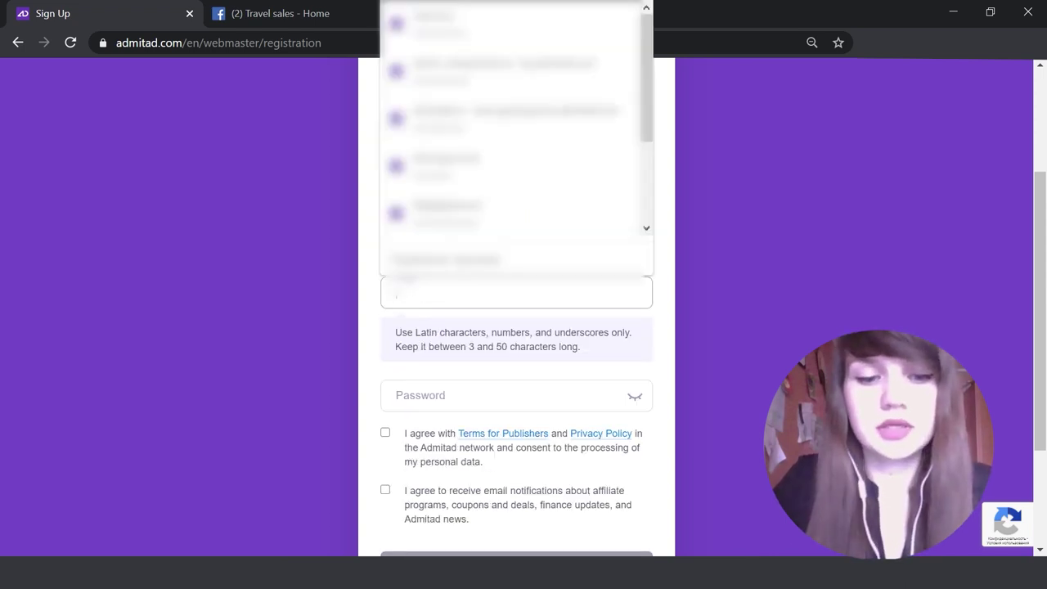
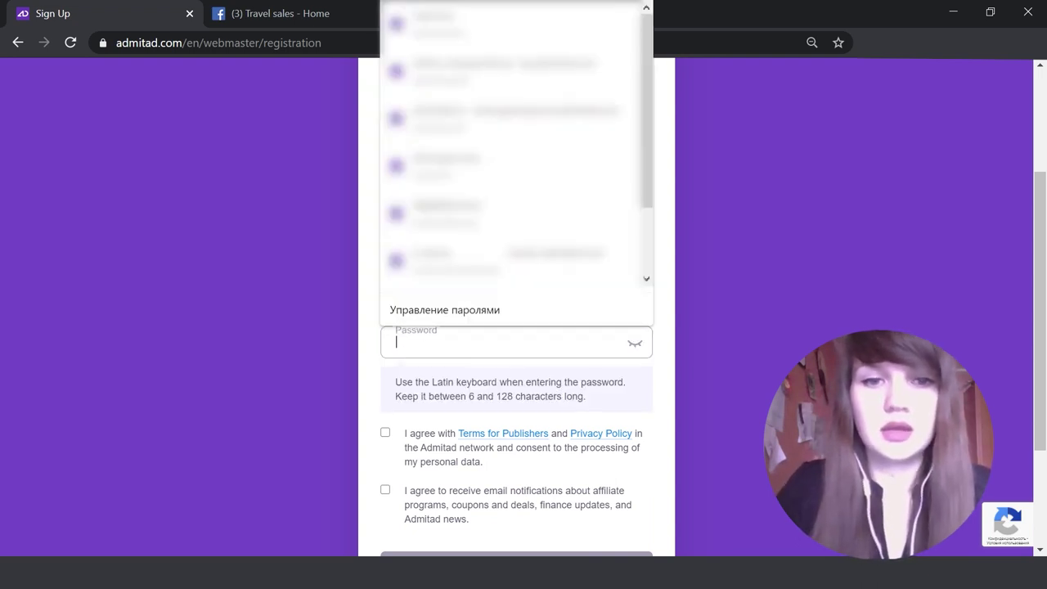
{"action": "left_click", "coordinate": [508, 395]}
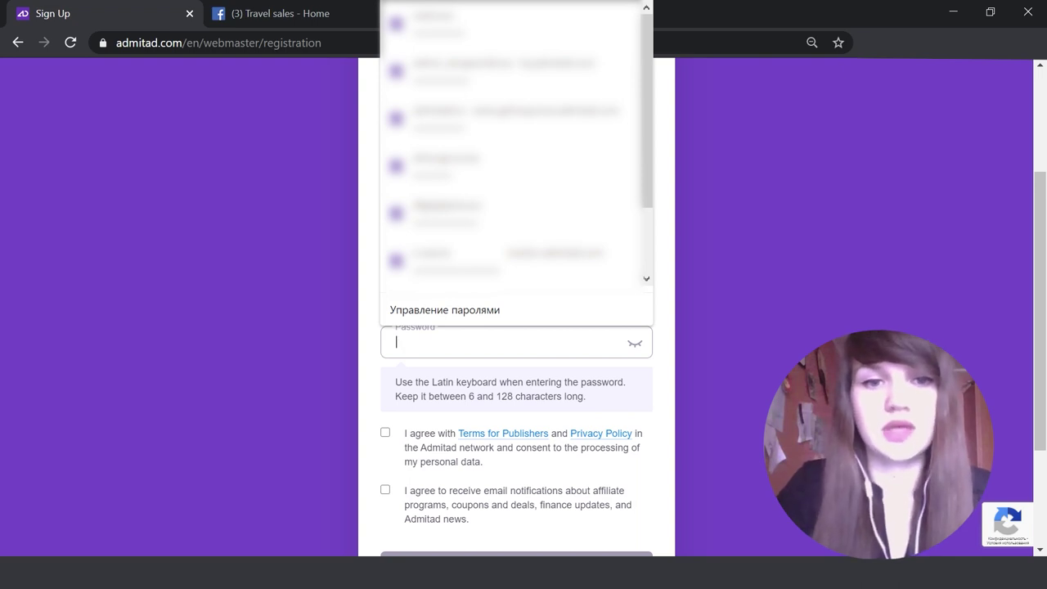
{"action": "type", "text": "******************"}
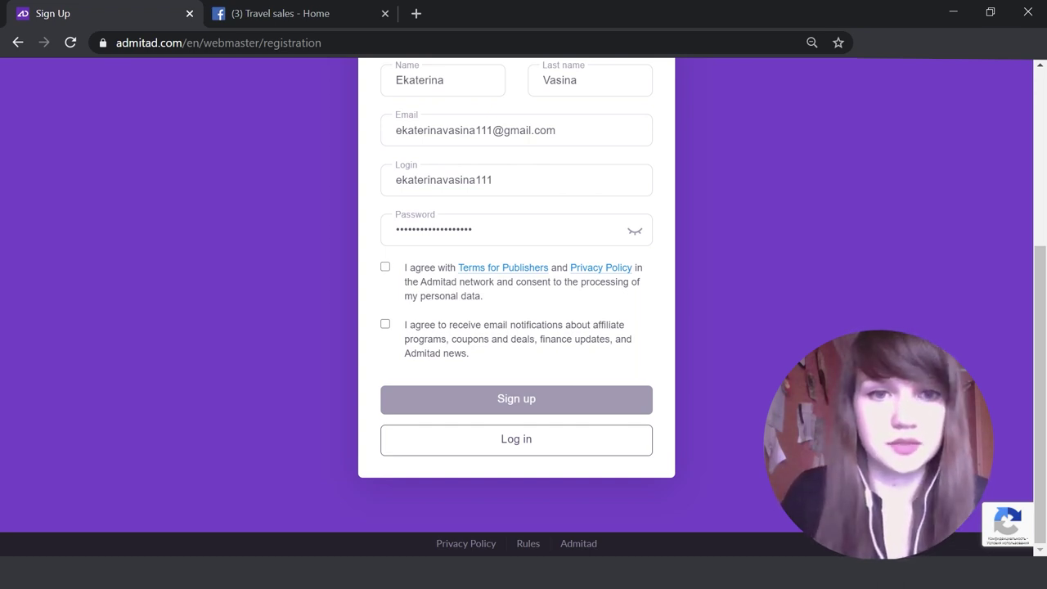
Step: Accept the publisher terms and e-mail notifications, then submit the registration with Sign up
{"action": "left_click", "coordinate": [385, 267]}
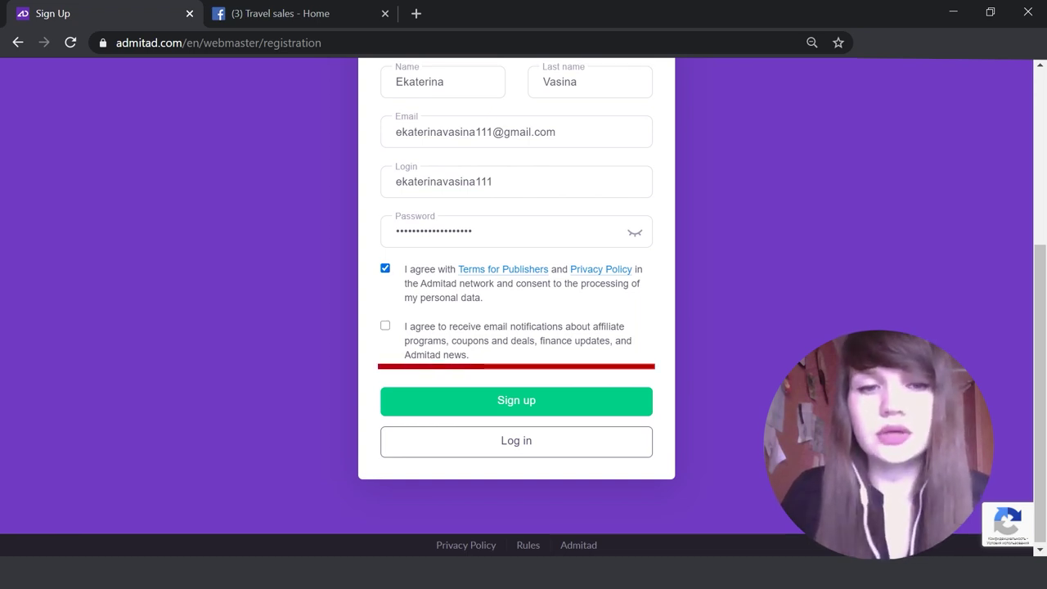
{"action": "left_click", "coordinate": [385, 326]}
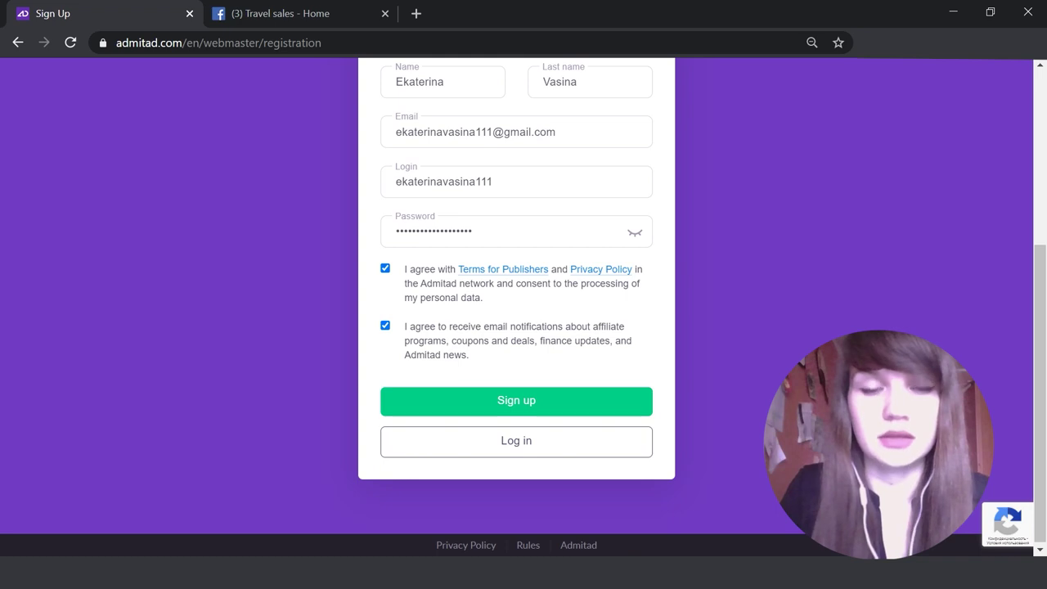
{"action": "left_click", "coordinate": [516, 400]}
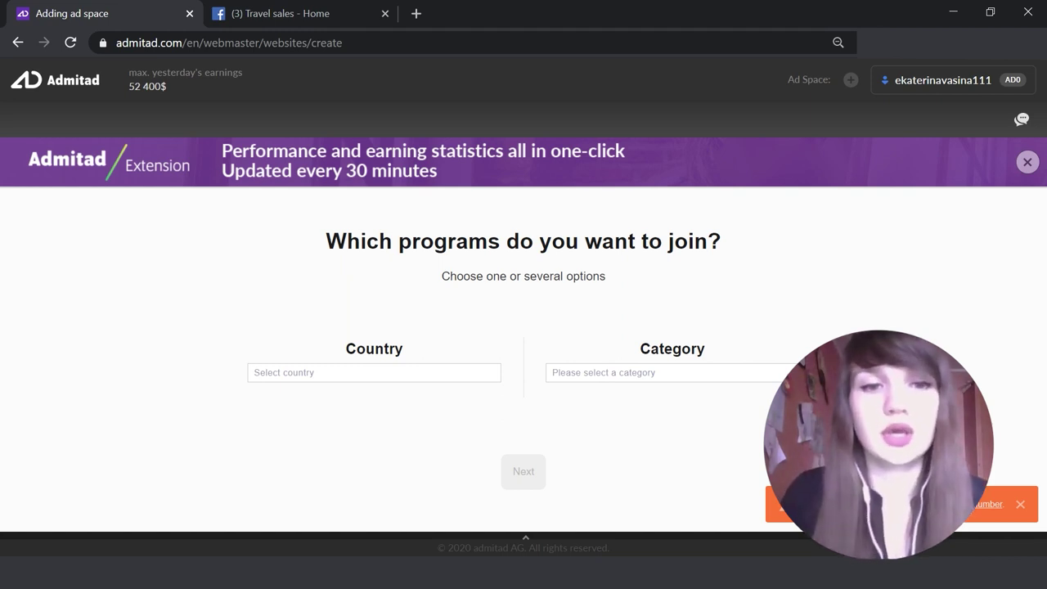
Step: Select Germany and Spain as the target countries
{"action": "left_click", "coordinate": [374, 372]}
{"action": "type", "text": "german"}
{"action": "key", "text": "Down"}
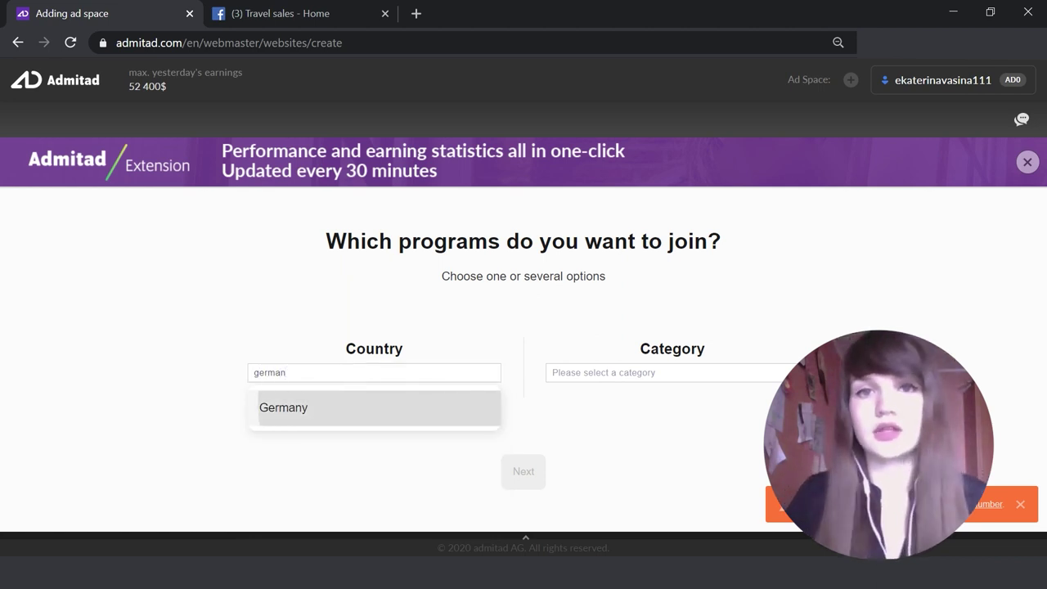
{"action": "key", "text": "Return"}
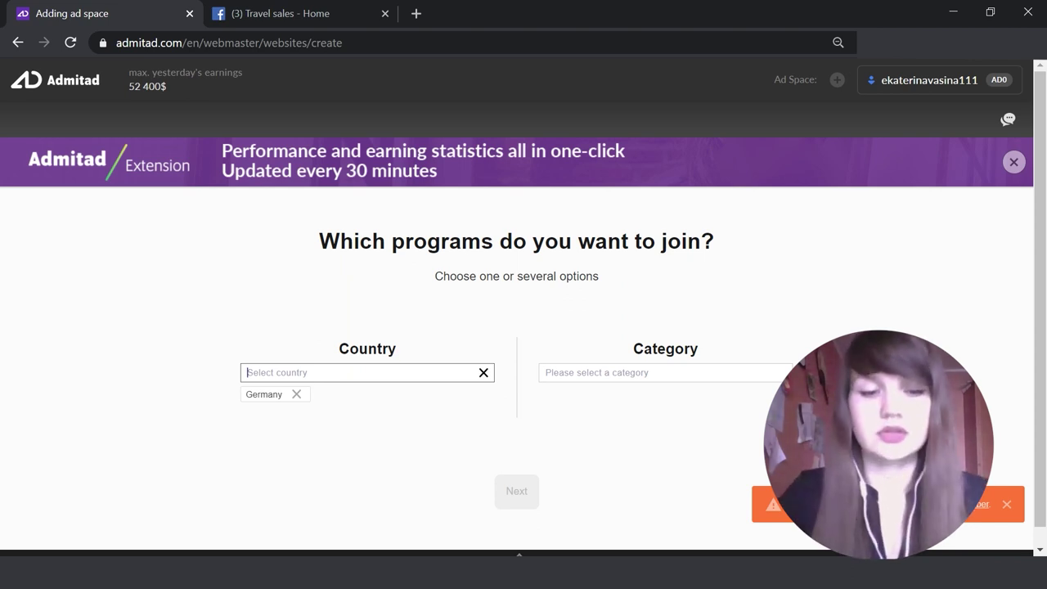
{"action": "type", "text": "spa"}
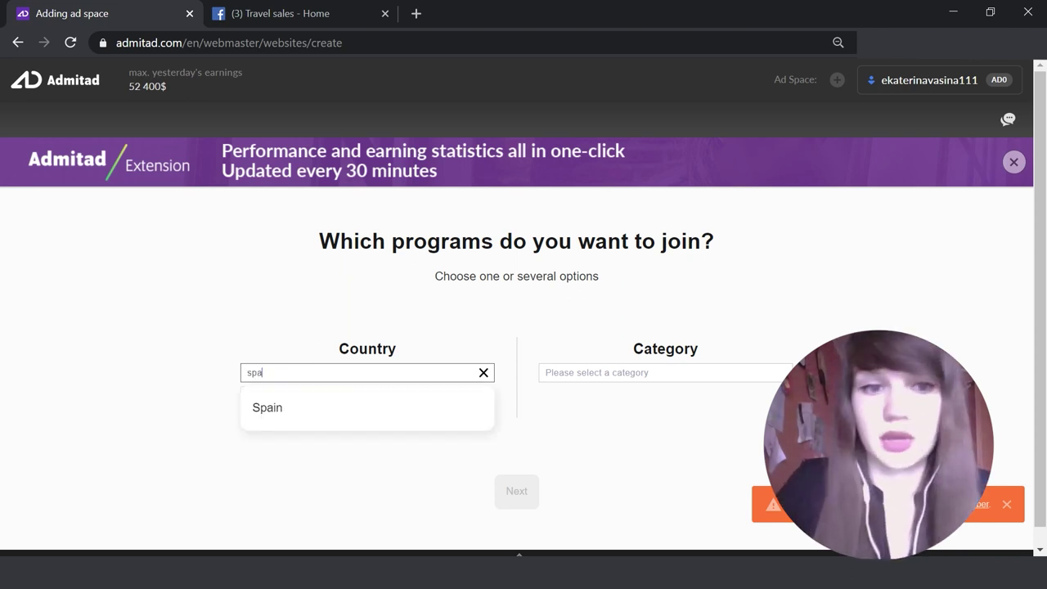
{"action": "key", "text": "Down"}
{"action": "key", "text": "Return"}
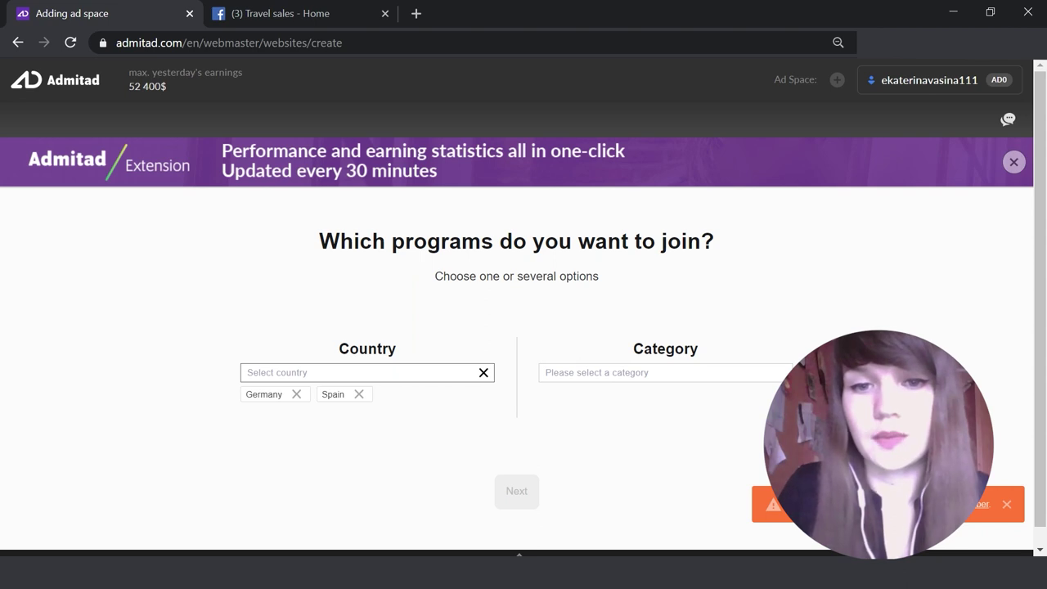
Step: Add Online Shops and Financial programs as the program categories
{"action": "left_click", "coordinate": [665, 372]}
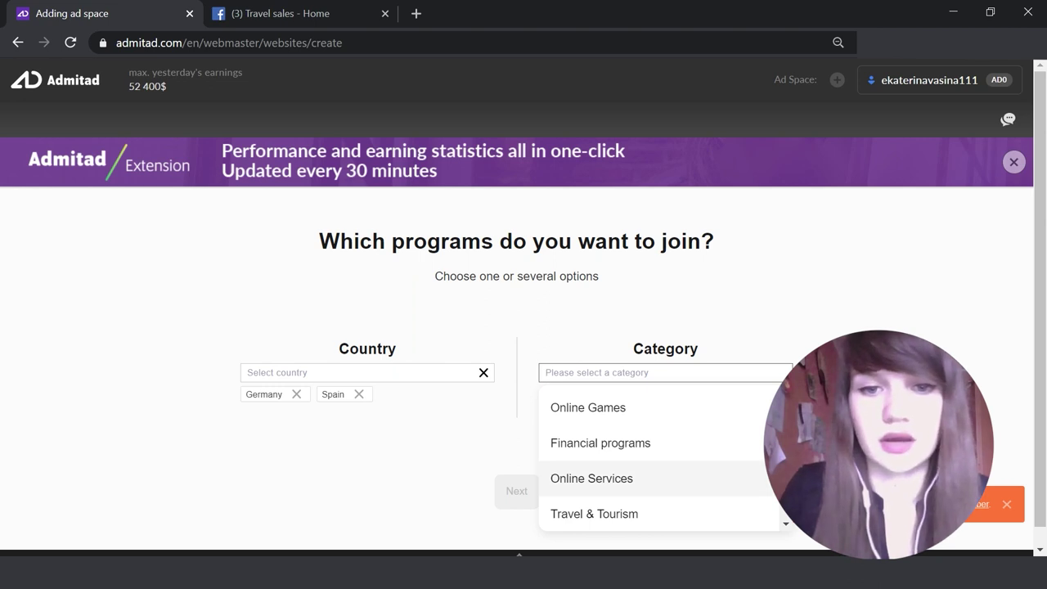
{"action": "scroll", "coordinate": [655, 462], "scroll_direction": "down", "scroll_amount": 2}
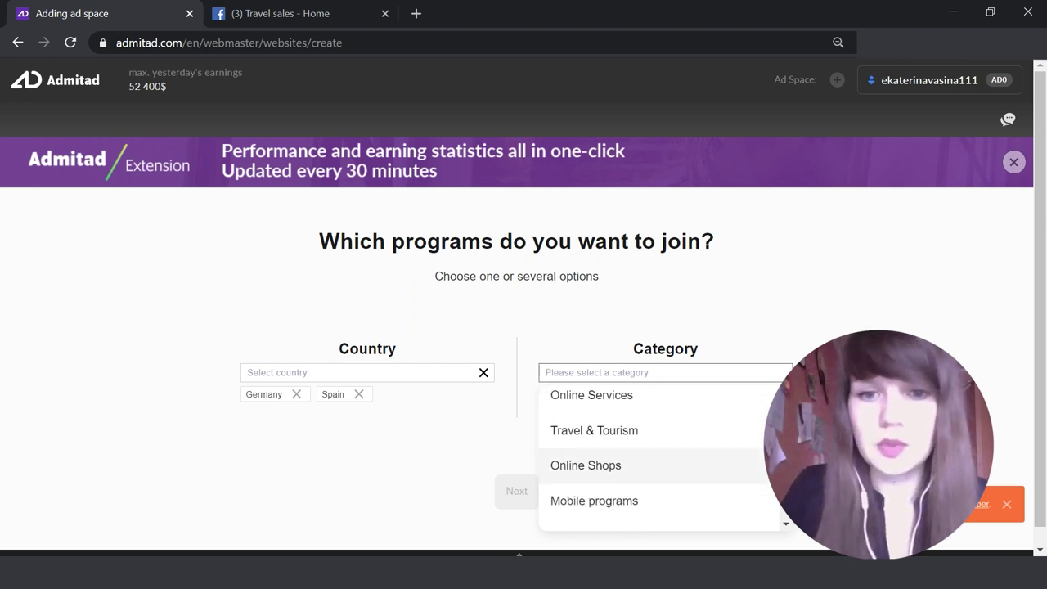
{"action": "left_click", "coordinate": [628, 463]}
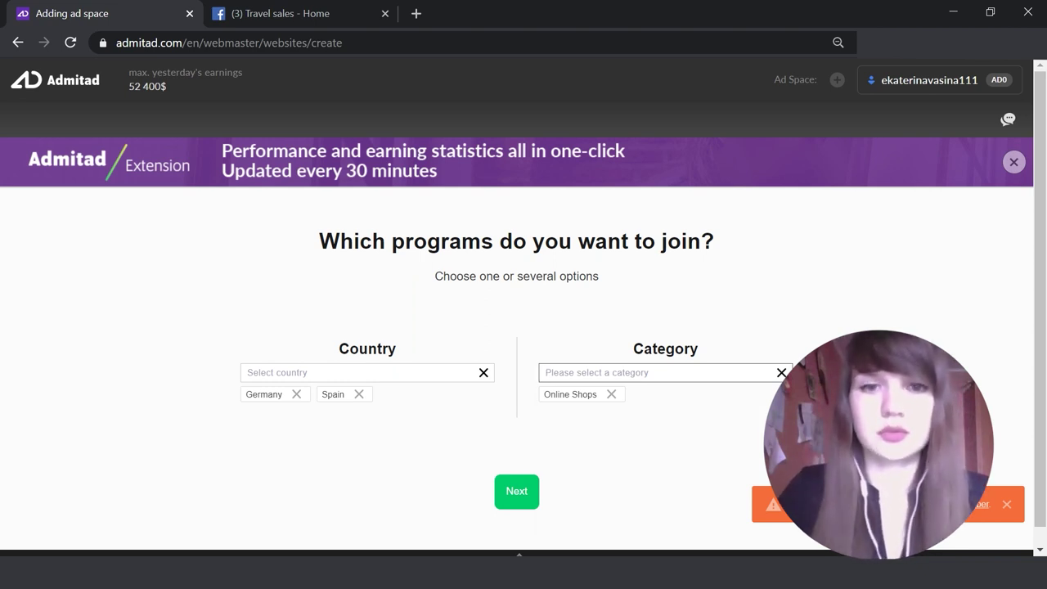
{"action": "type", "text": "f"}
{"action": "key", "text": "Down"}
{"action": "key", "text": "Return"}
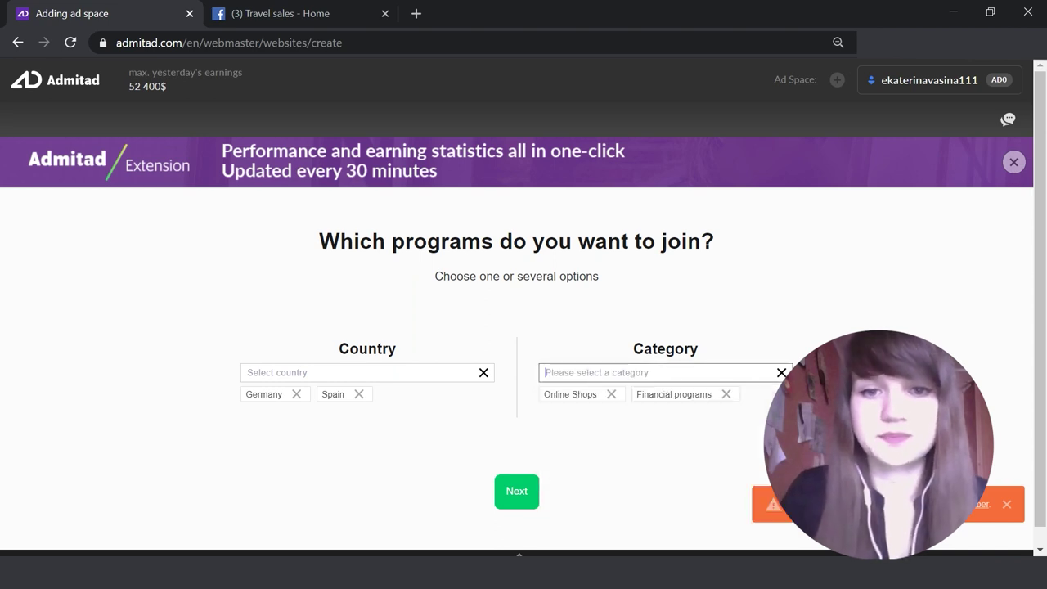
{"action": "scroll", "coordinate": [524, 307], "scroll_direction": "down", "scroll_amount": 1}
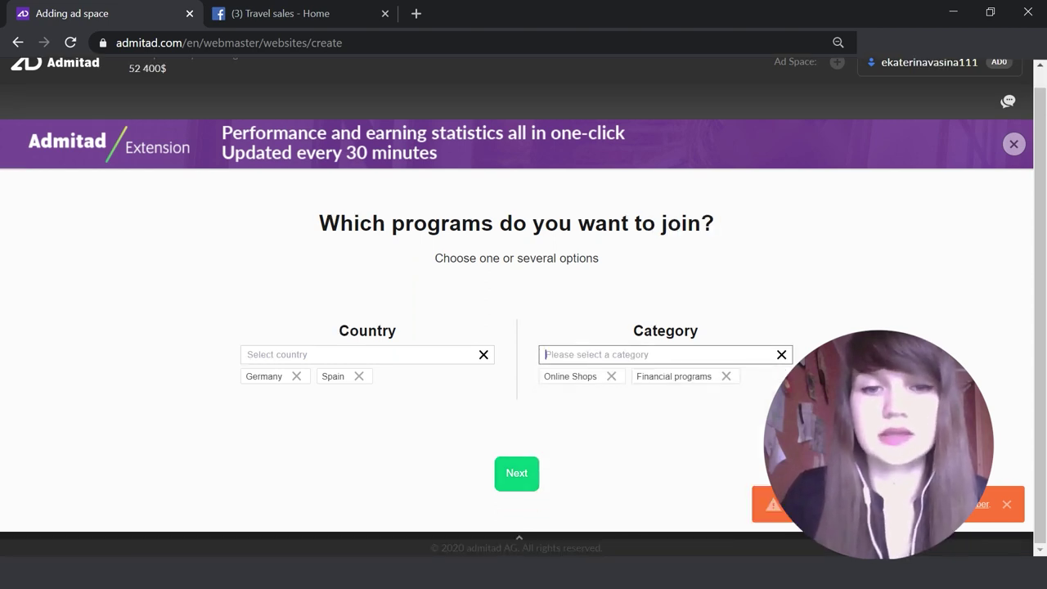
Step: Choose Social network as the earning channel, after briefly trying Traffic purchase
{"action": "left_click", "coordinate": [517, 473]}
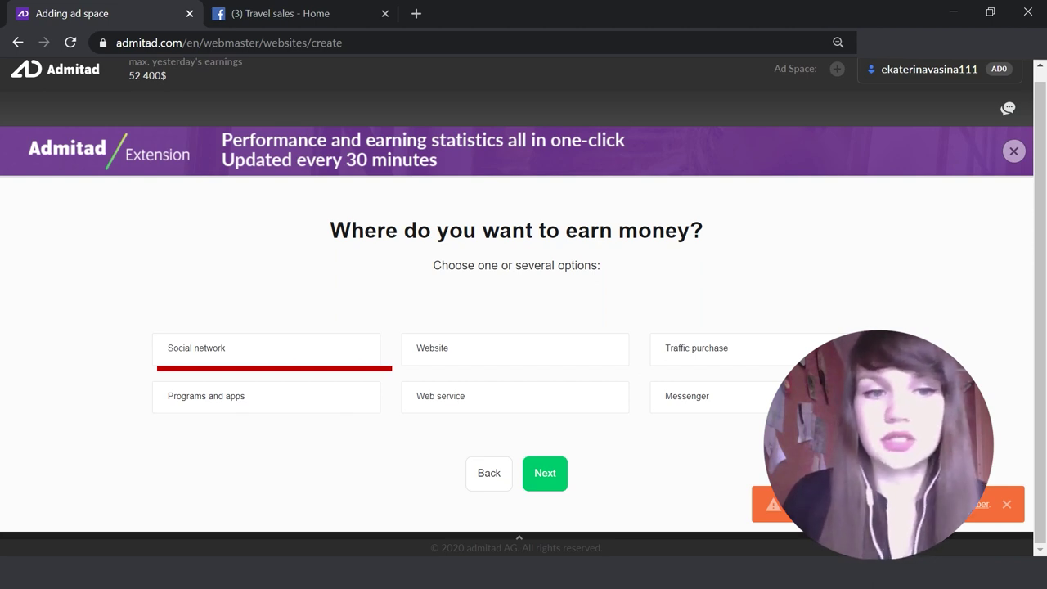
{"action": "left_click", "coordinate": [246, 348]}
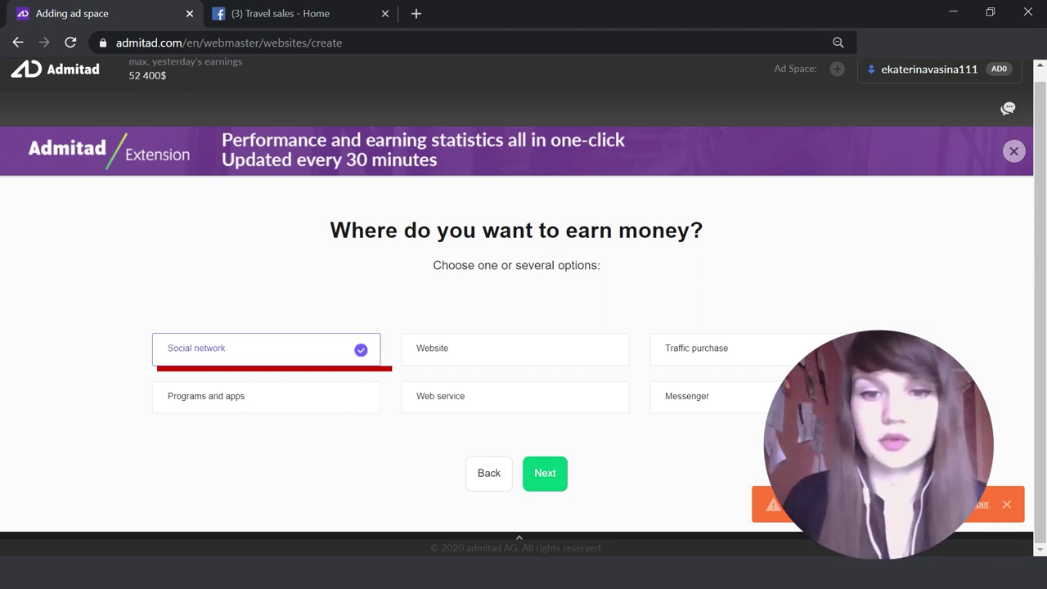
{"action": "left_click", "coordinate": [545, 473]}
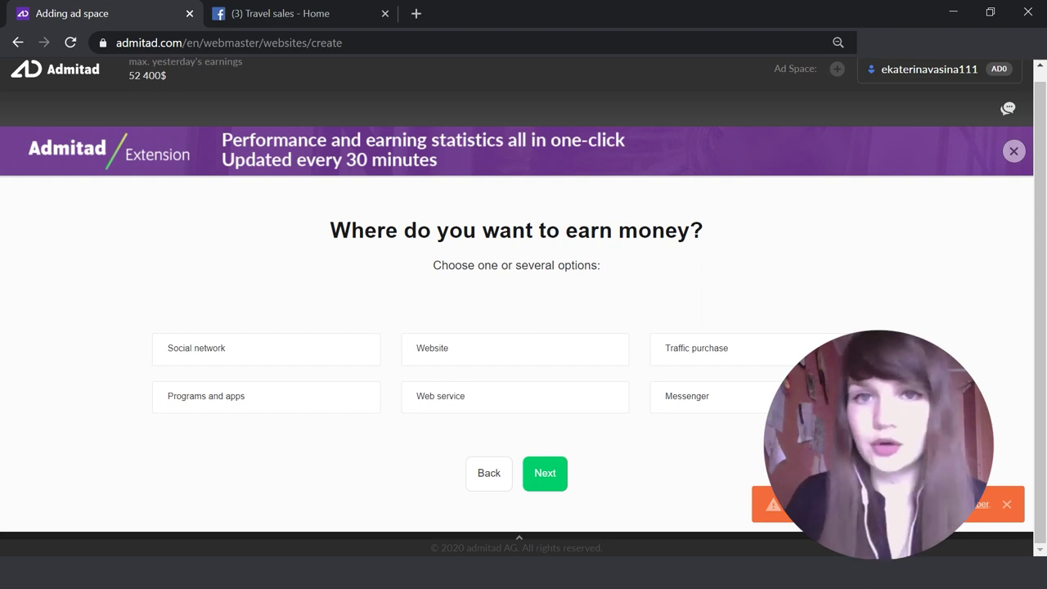
{"action": "left_click", "coordinate": [696, 348]}
{"action": "left_click", "coordinate": [545, 473]}
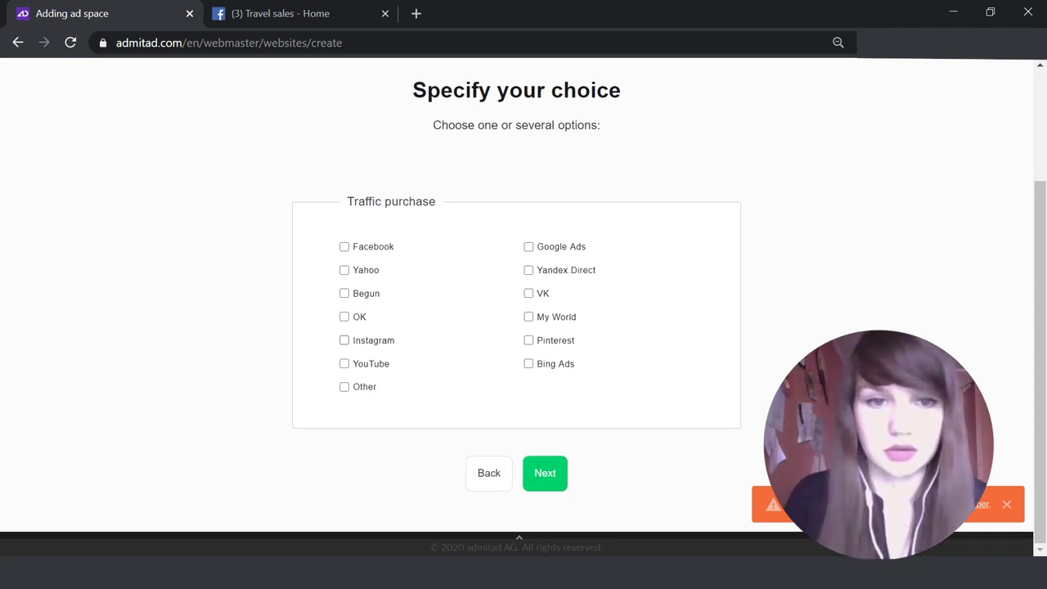
{"action": "left_click", "coordinate": [631, 472]}
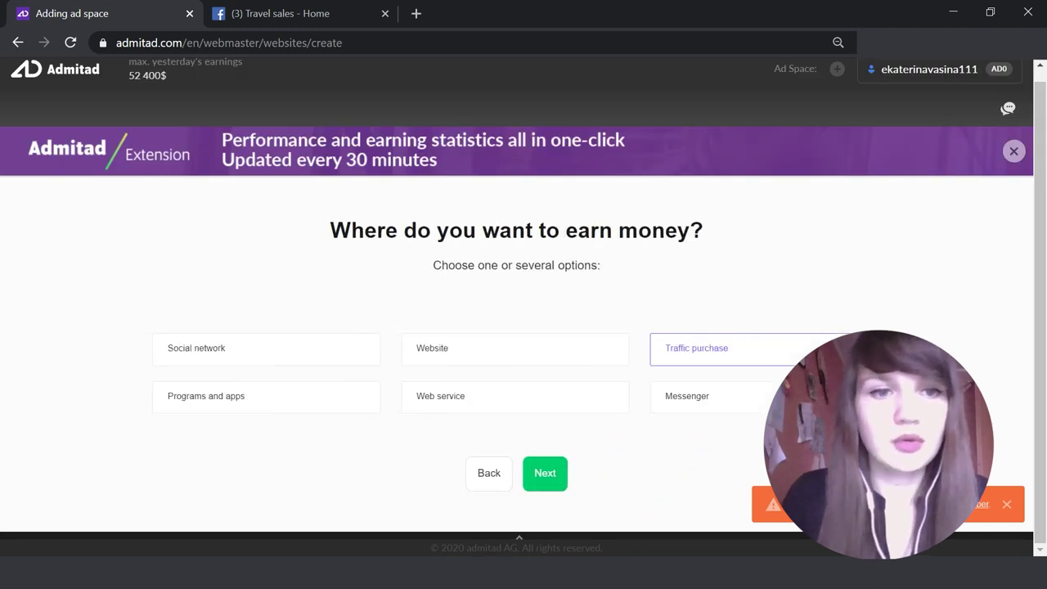
{"action": "left_click", "coordinate": [266, 350]}
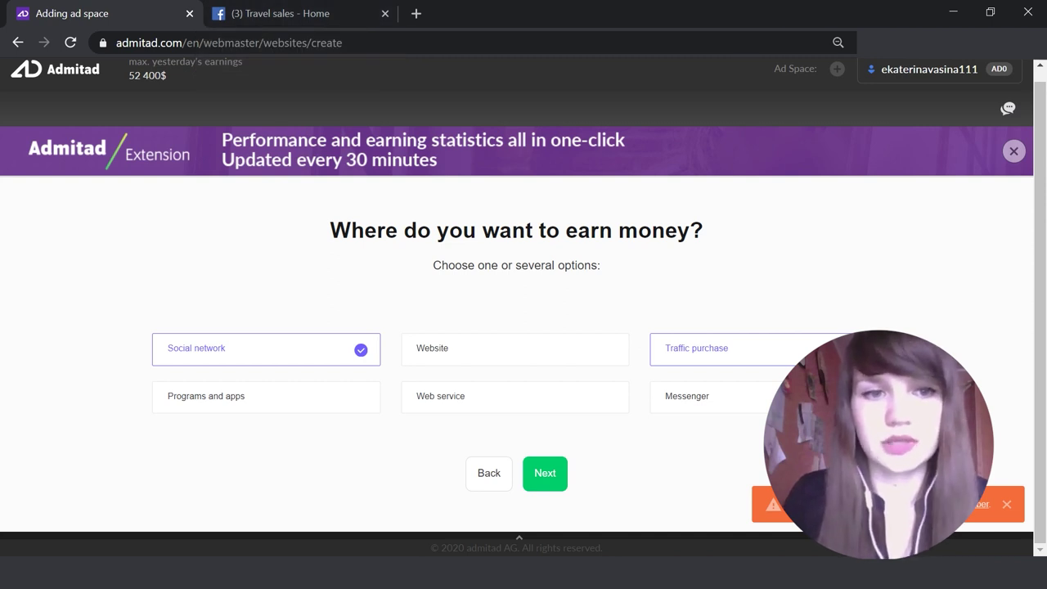
Step: Pick Facebook as the social network and enter 'Travel sales' as the profile name
{"action": "left_click", "coordinate": [545, 473]}
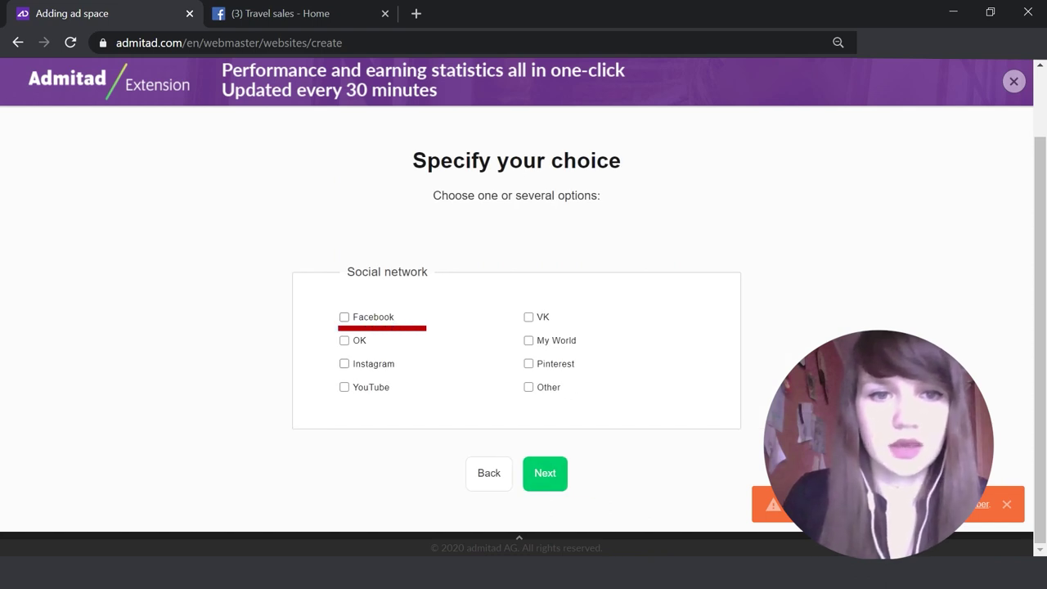
{"action": "left_click", "coordinate": [345, 317]}
{"action": "left_click", "coordinate": [545, 473]}
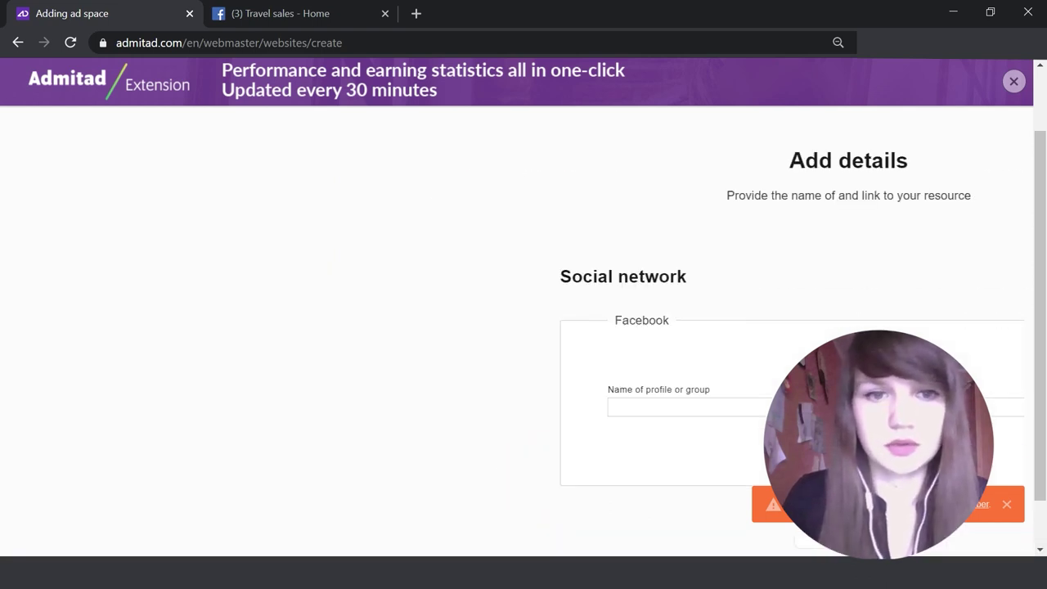
{"action": "left_click", "coordinate": [386, 357]}
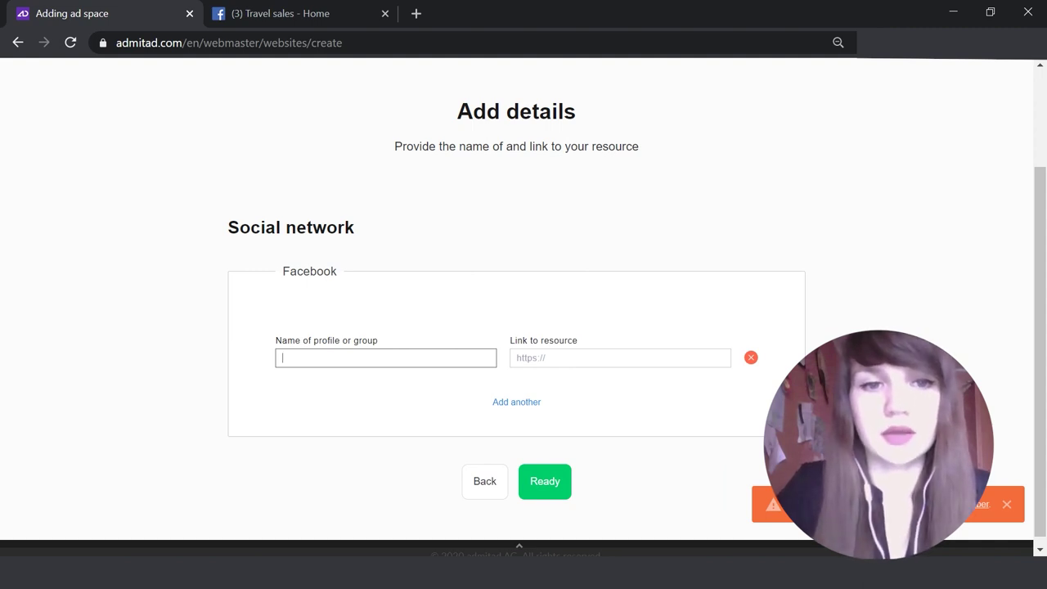
{"action": "left_click", "coordinate": [278, 13]}
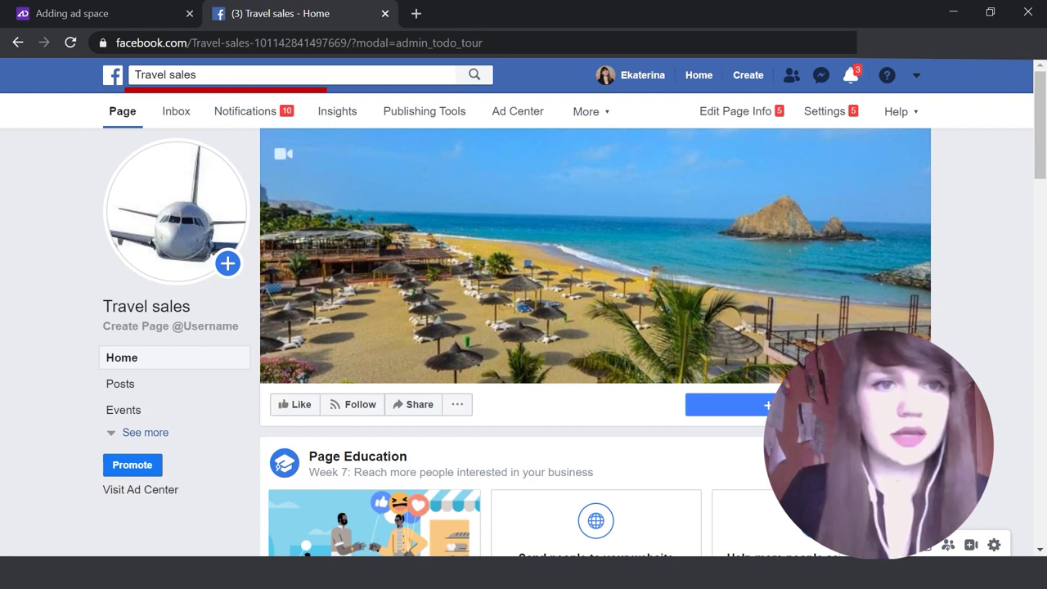
{"action": "left_click", "coordinate": [205, 74]}
{"action": "key", "text": "ctrl+c"}
{"action": "left_click", "coordinate": [90, 13]}
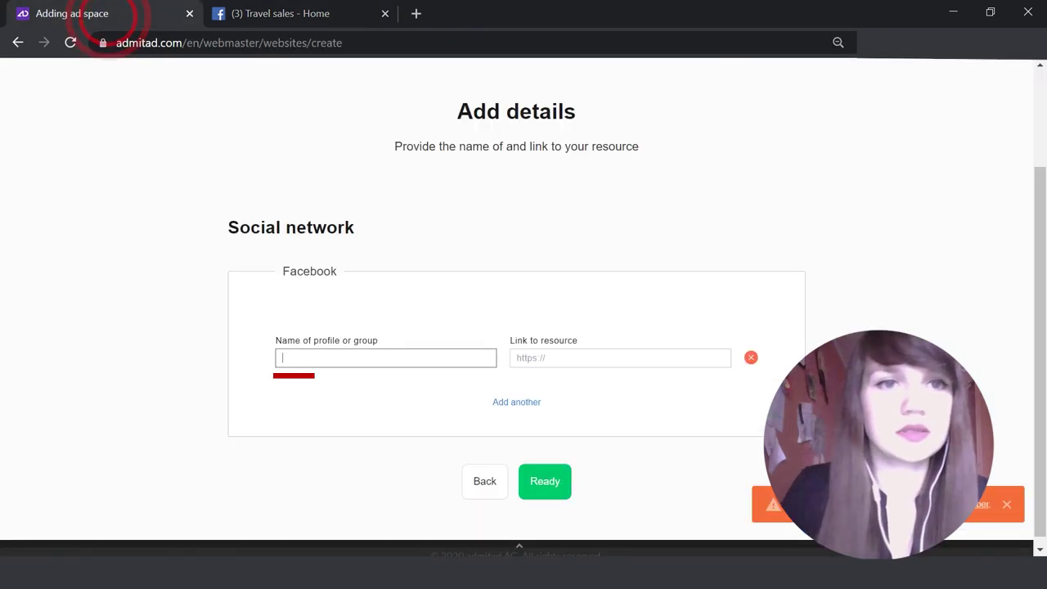
{"action": "key", "text": "ctrl+v"}
{"action": "key", "text": "Tab"}
Step: Paste the Travel sales Facebook page address as the link and submit the ad space
{"action": "left_click", "coordinate": [279, 13]}
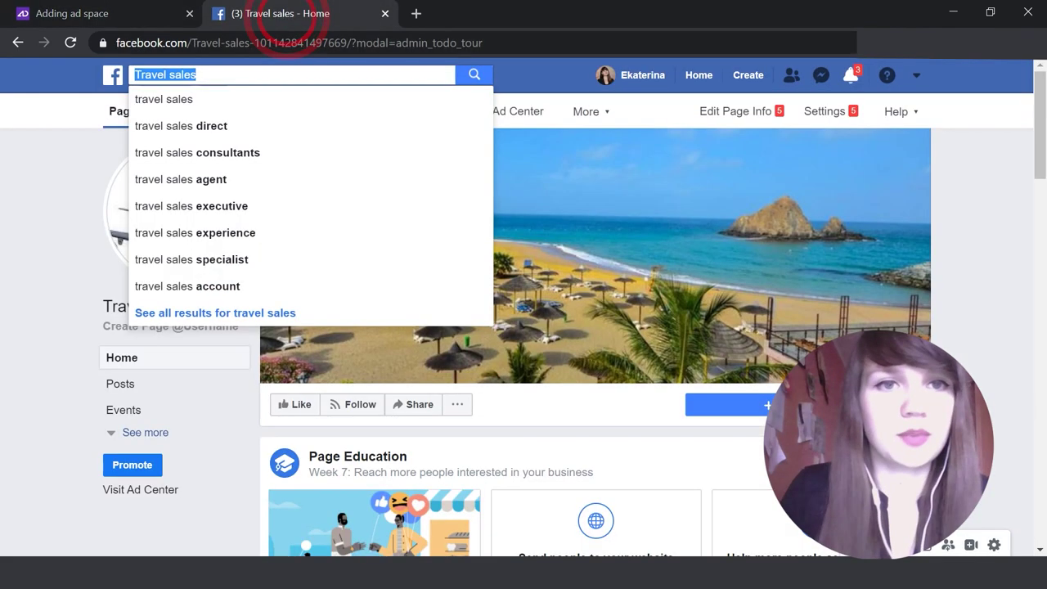
{"action": "left_click", "coordinate": [291, 42]}
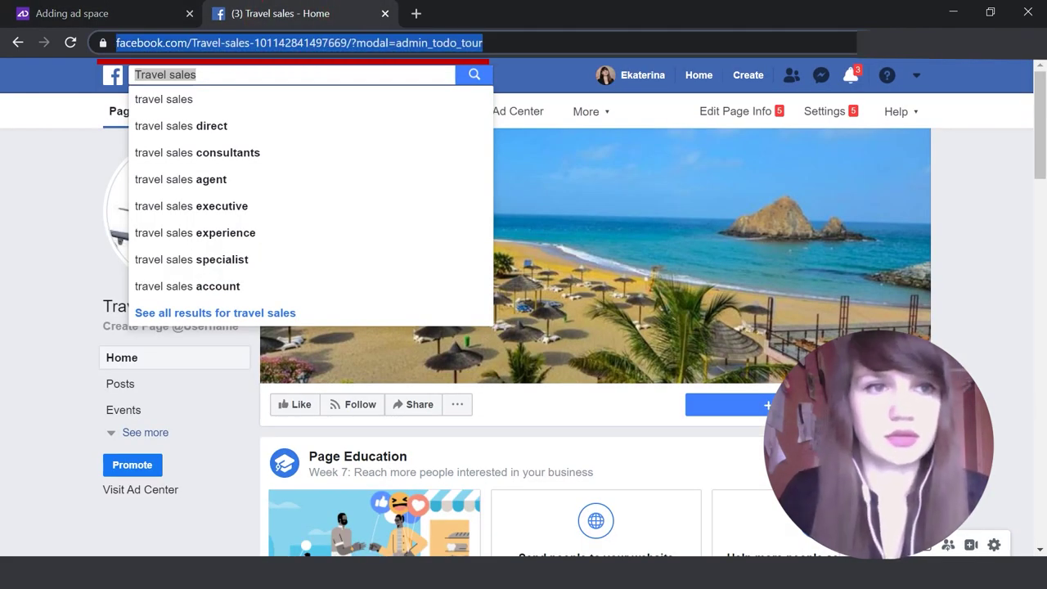
{"action": "left_click", "coordinate": [108, 14]}
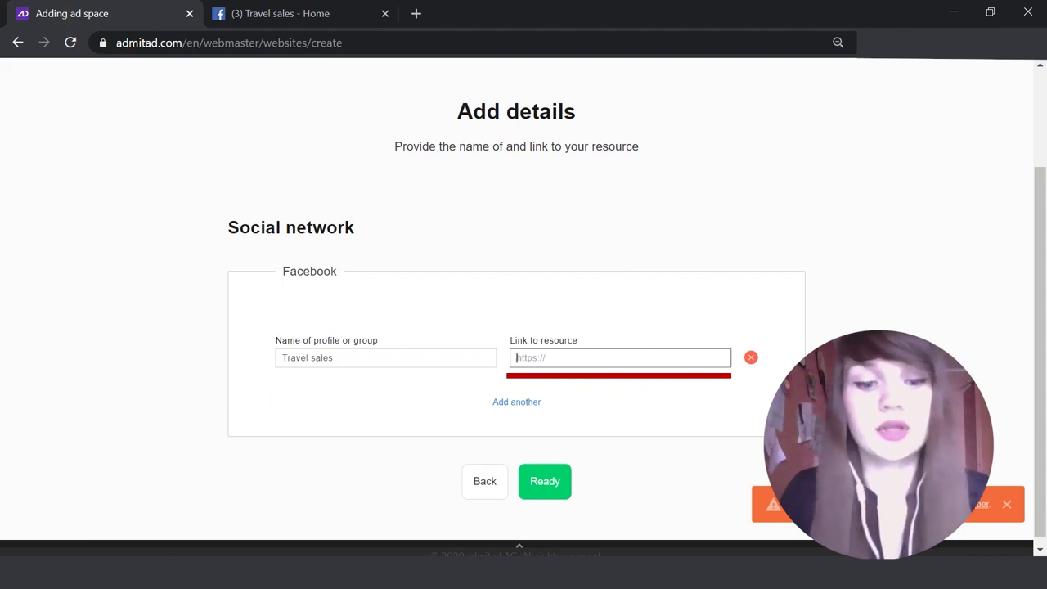
{"action": "key", "text": "ctrl+v"}
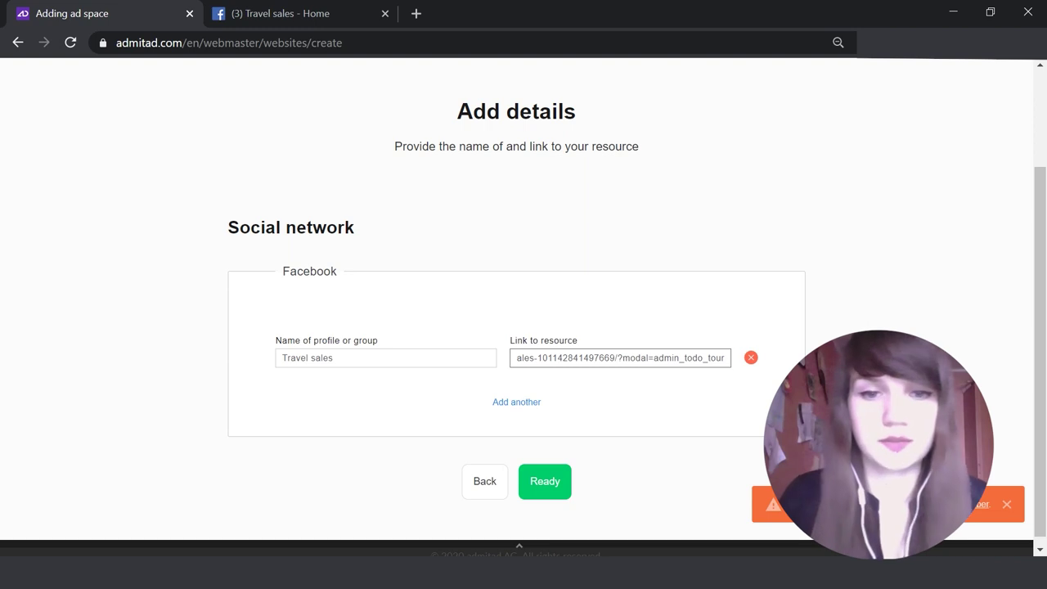
{"action": "left_click", "coordinate": [545, 481]}
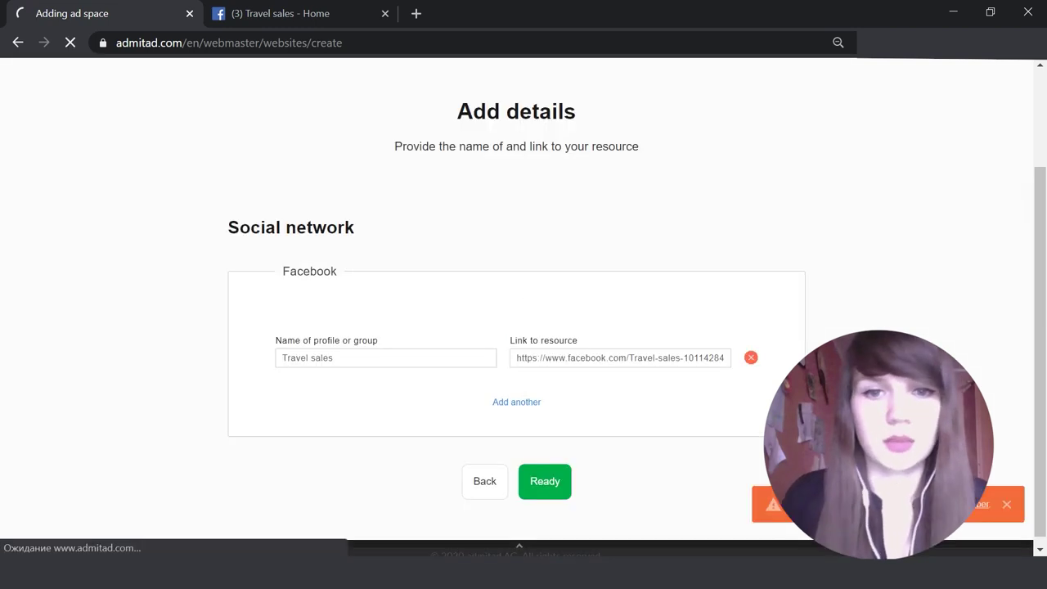